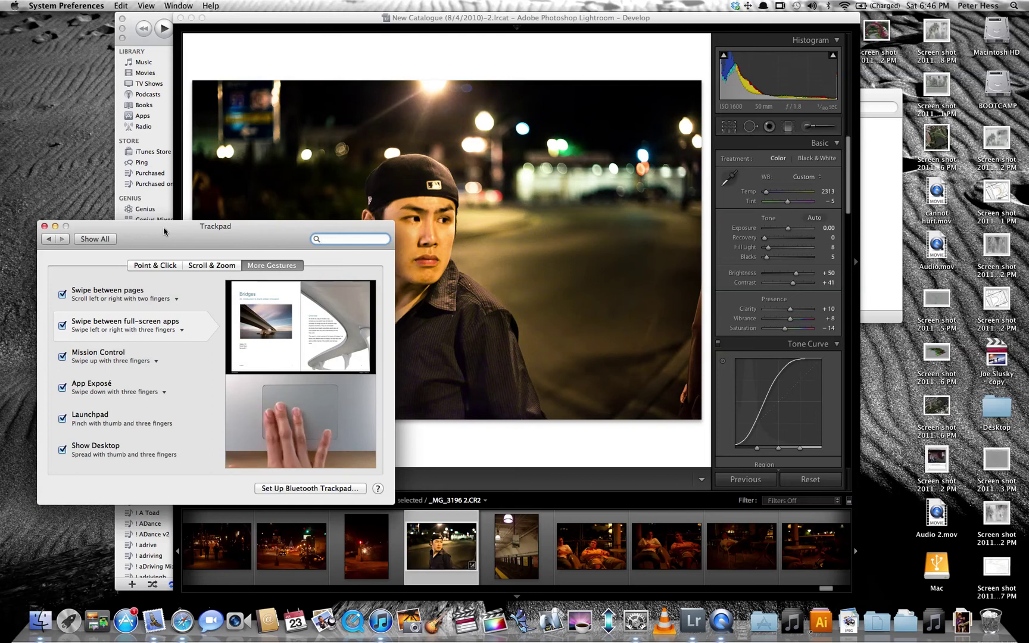
Switch over to the full-screen Mail space
key("ctrl+Right")
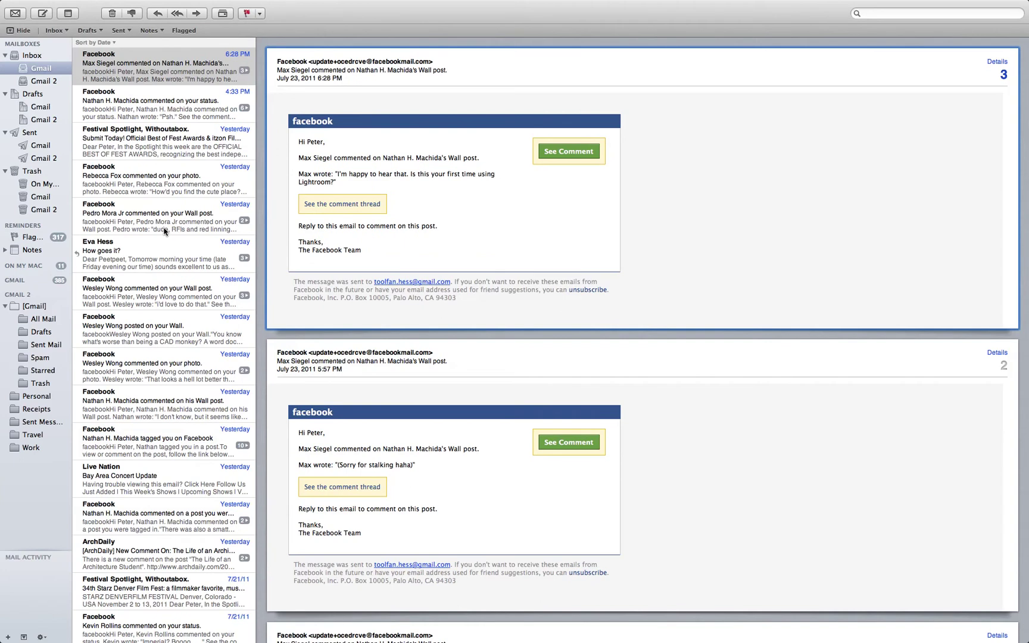
key("ctrl+Right")
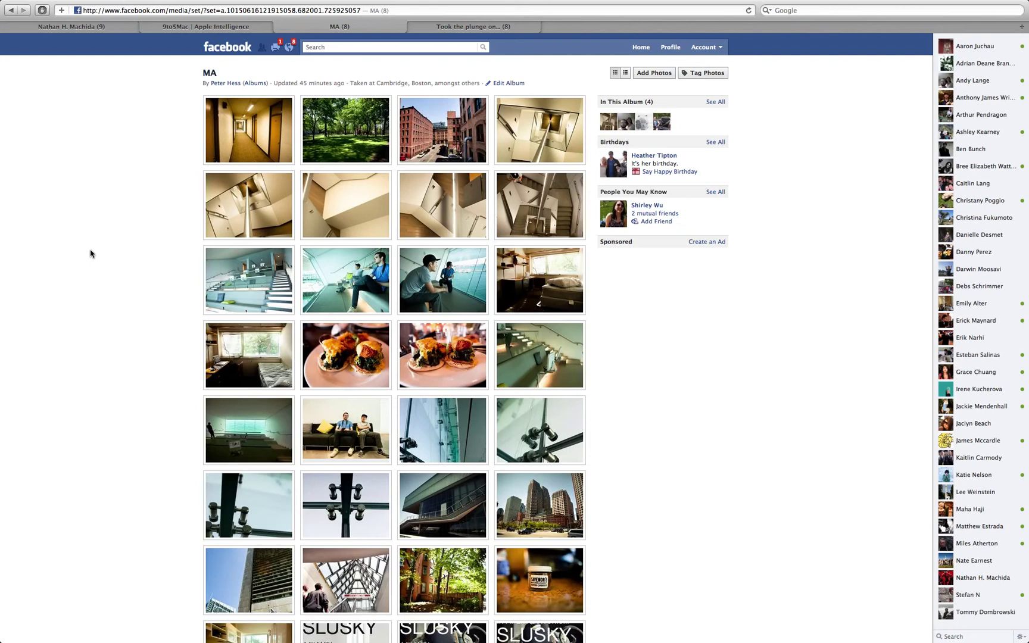
key("ctrl+Left")
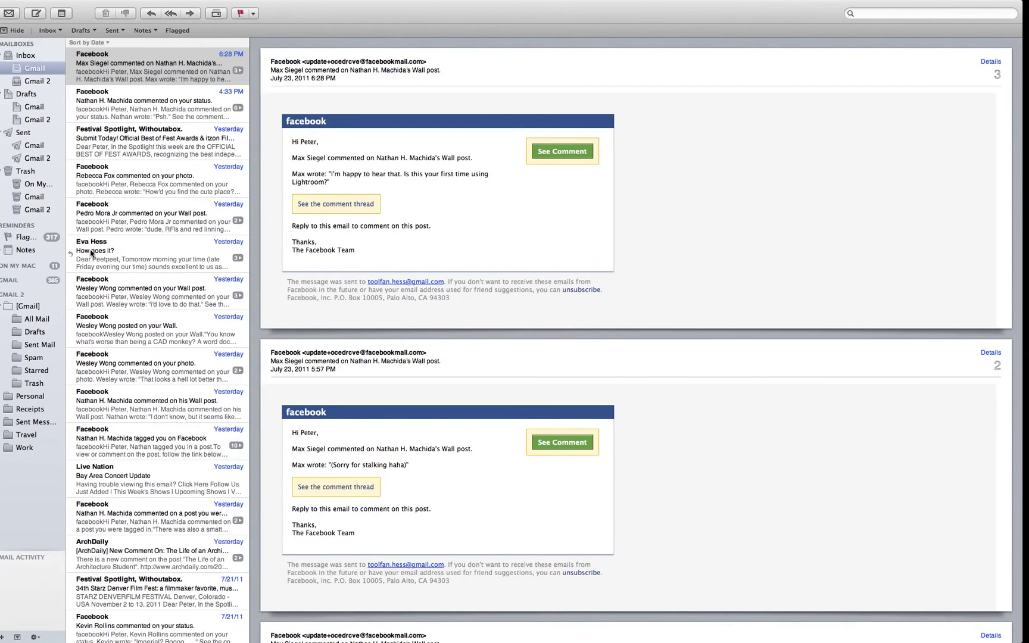
key("ctrl+Left")
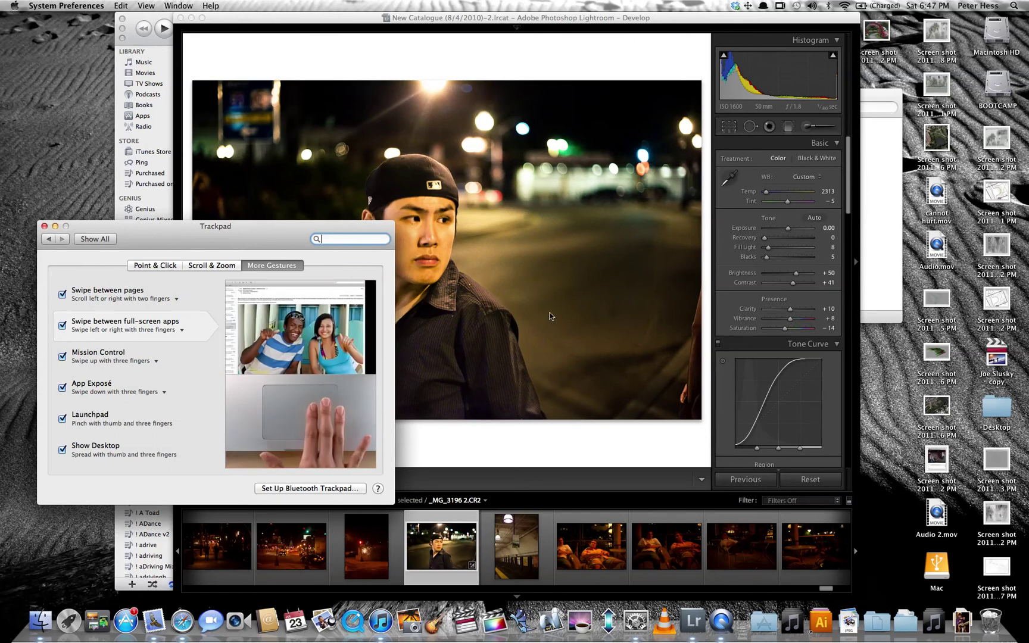
key("ctrl+Right")
key("ctrl+Right")
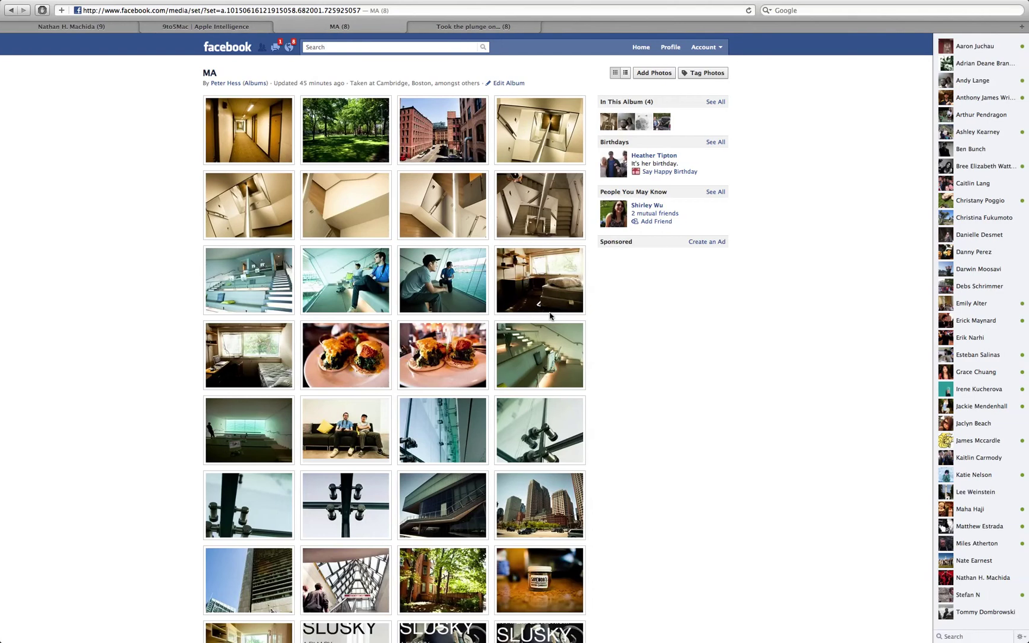
key("ctrl+Left")
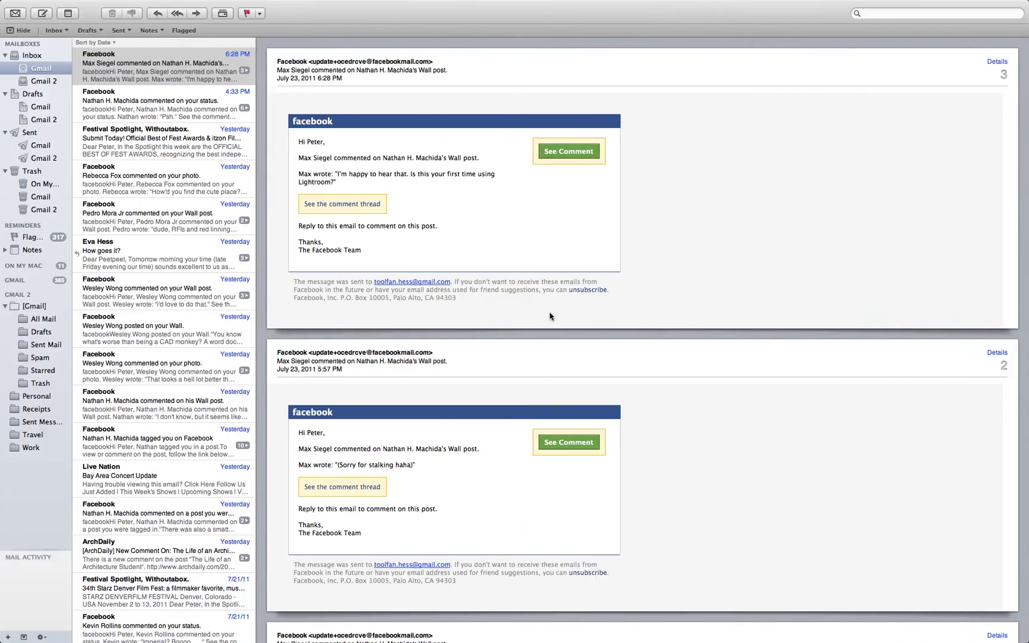
key("ctrl+Left")
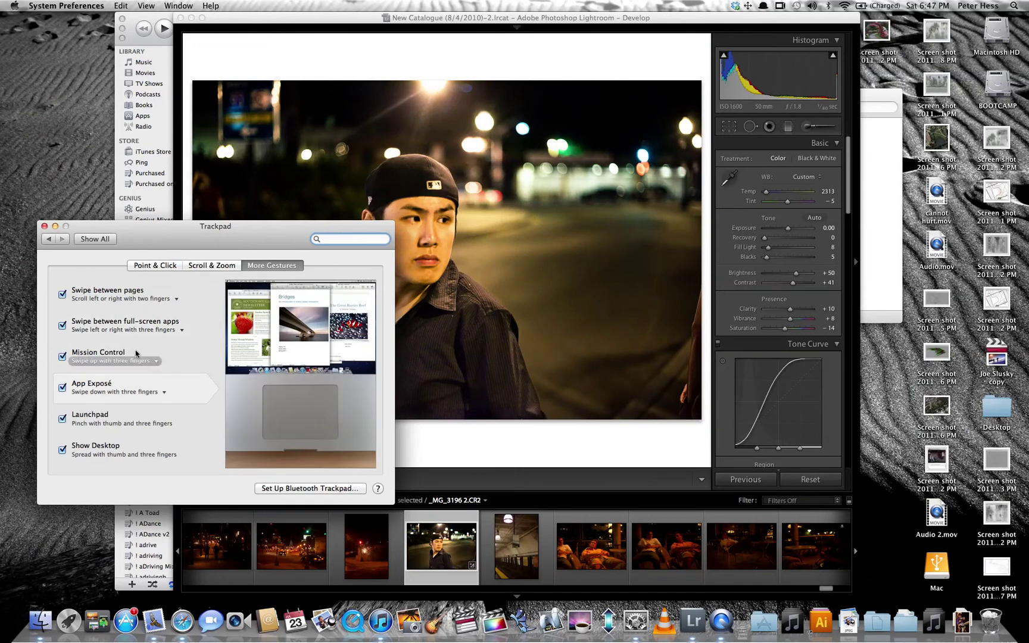
mouse_move(131, 357)
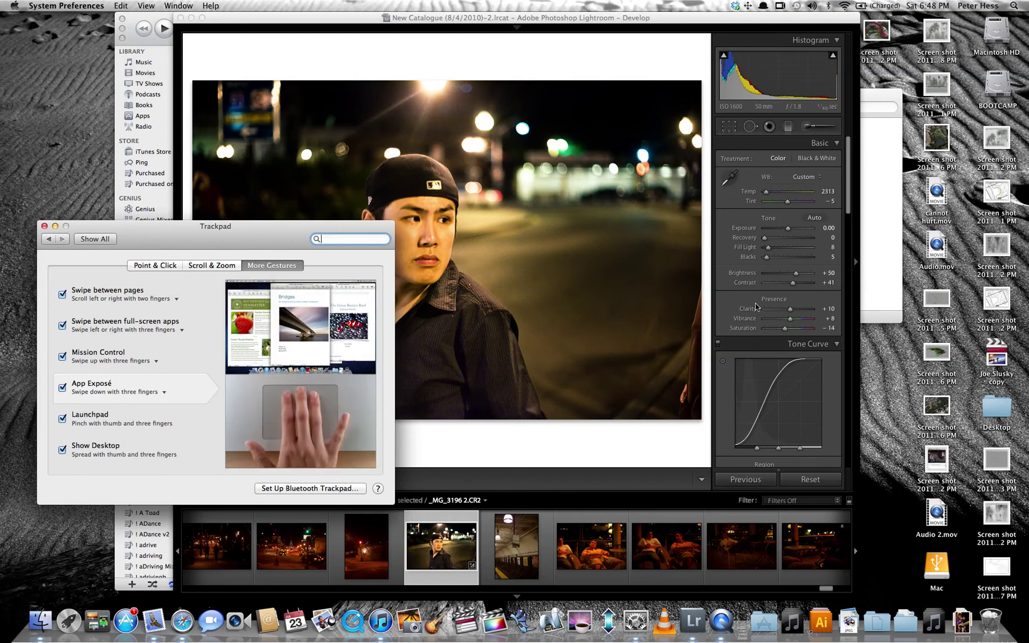
Open Mission Control showing the Dashboard, Desktop, Mail and Safari spaces
key("ctrl+Up")
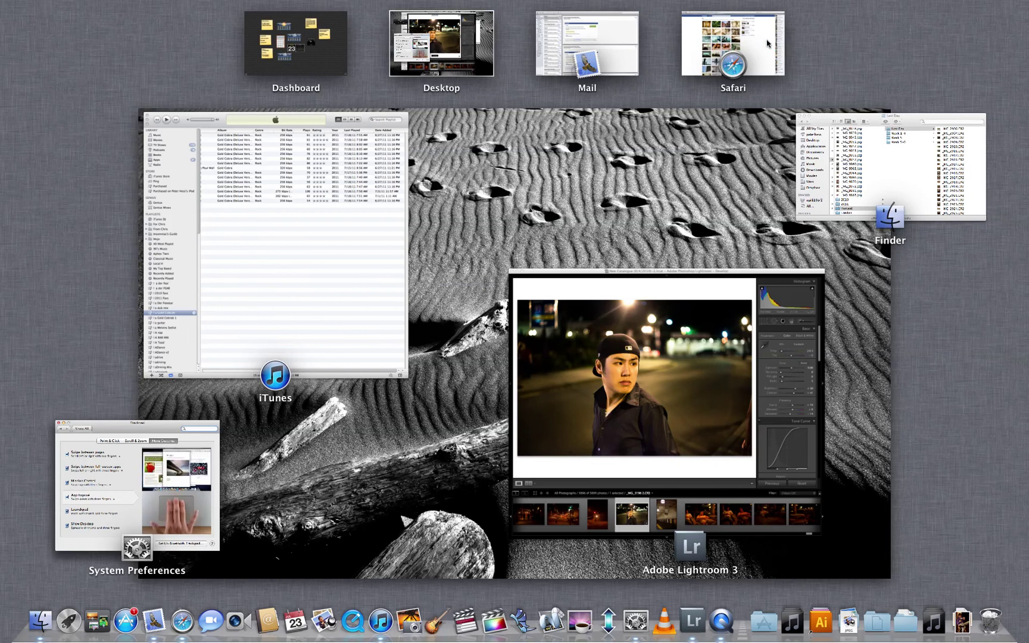
mouse_move(841, 41)
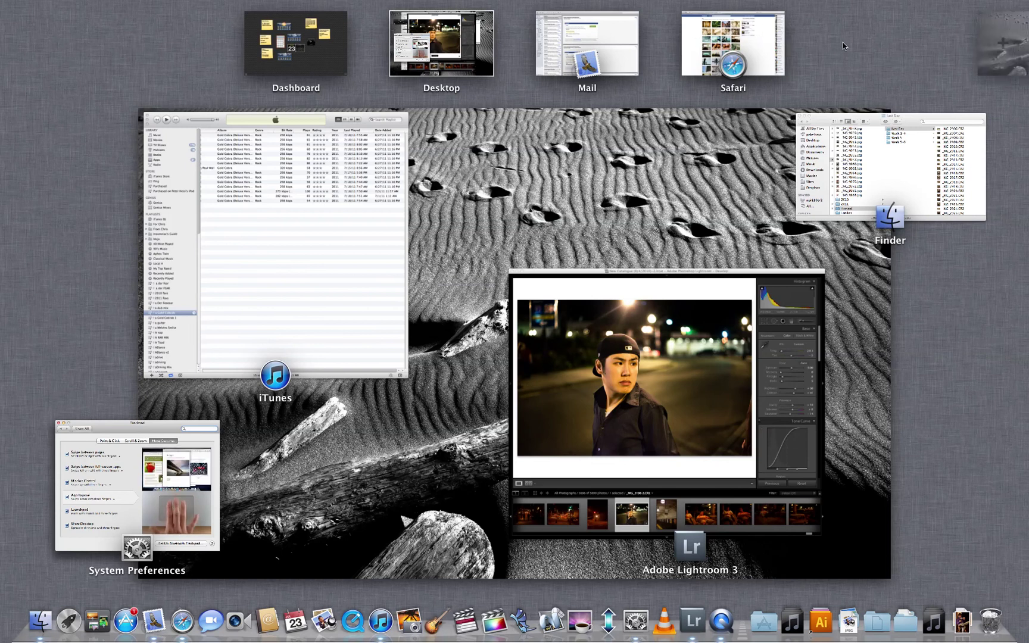
Add a new Desktop 2 space and preview the Mail and Safari spaces
left_click(1003, 48)
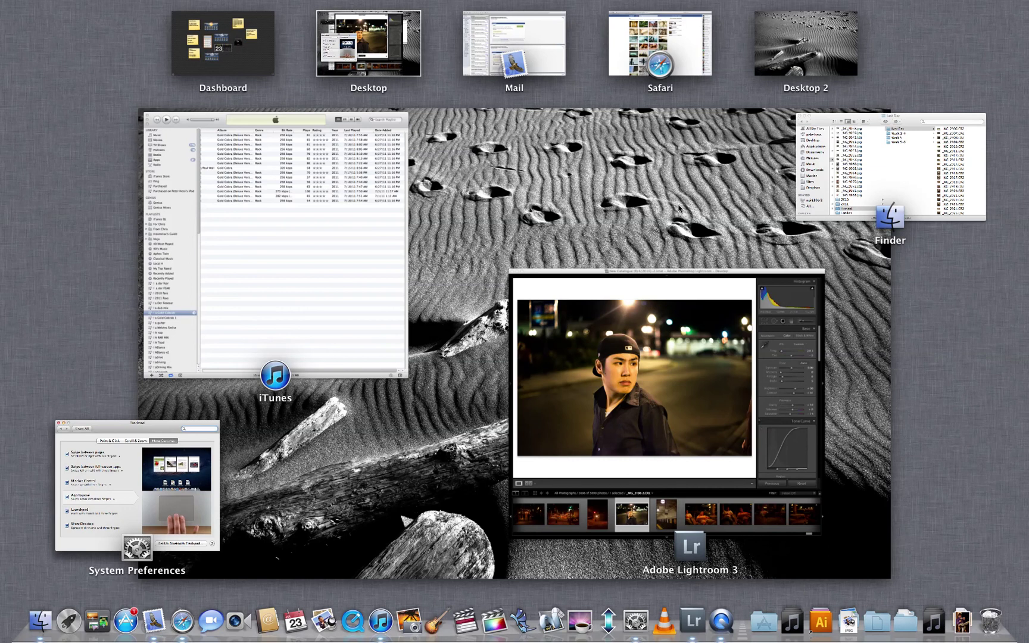
key("ctrl+Right")
key("ctrl+Right")
key("ctrl+Right")
key("ctrl+Left")
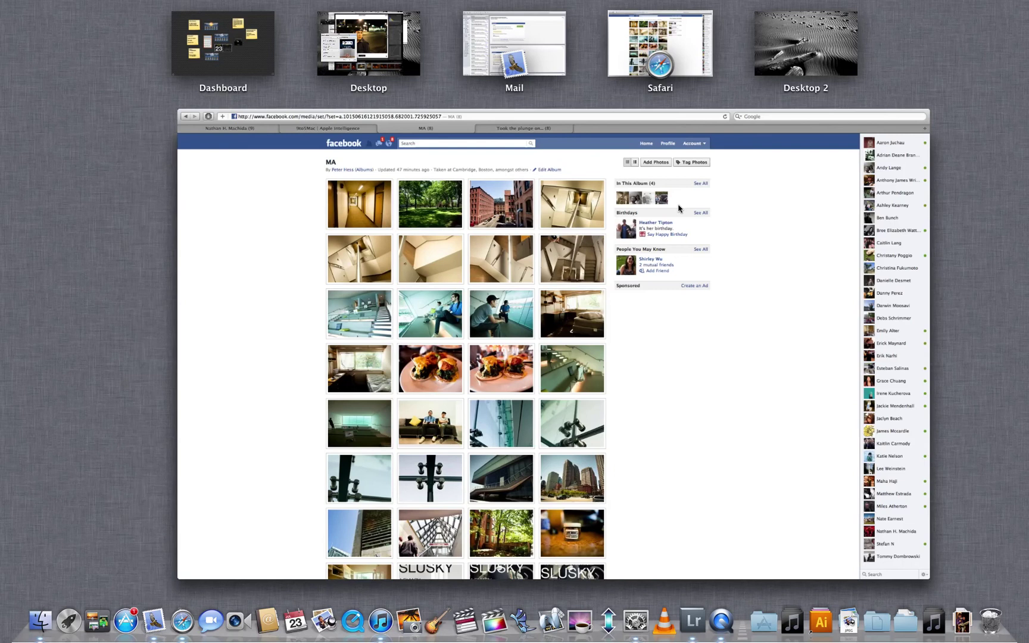
Move the Lightroom window into Desktop 2 and switch to that space
key("ctrl+Left")
key("ctrl+Left")
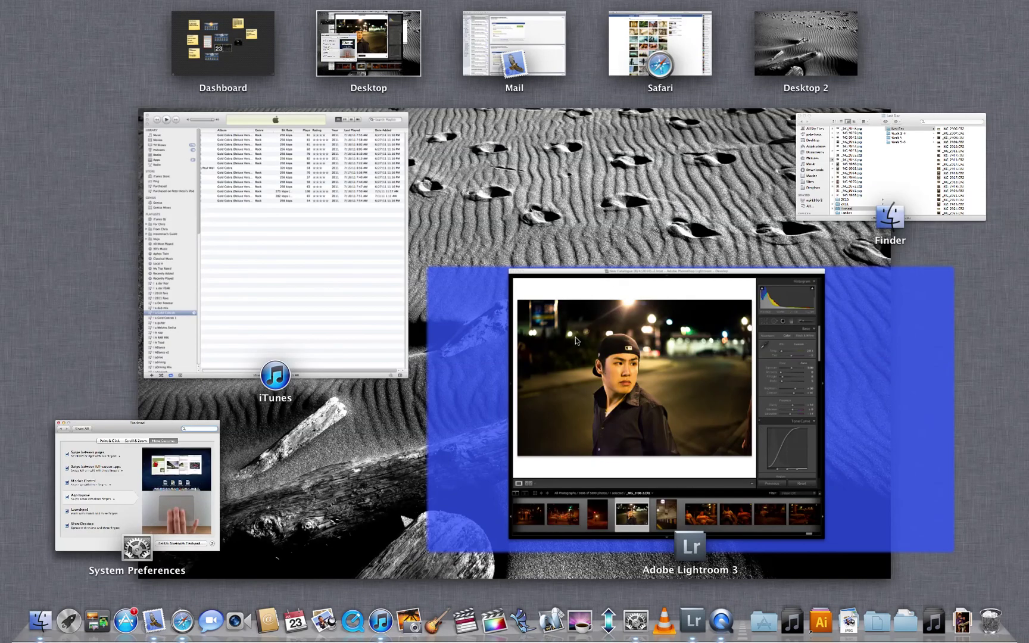
left_click_drag(579, 341, 800, 47)
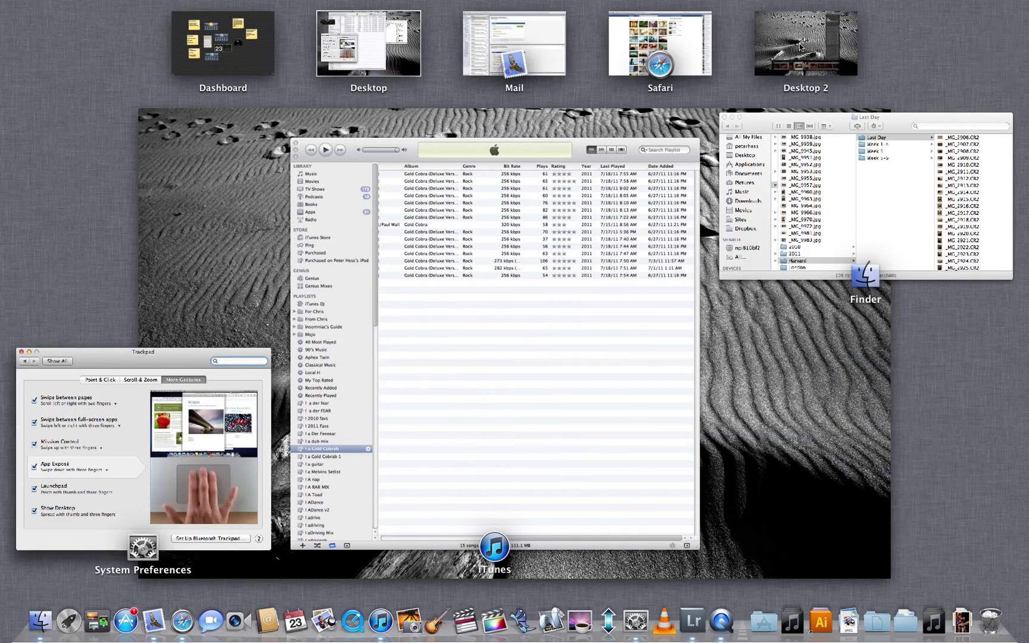
left_click(801, 47)
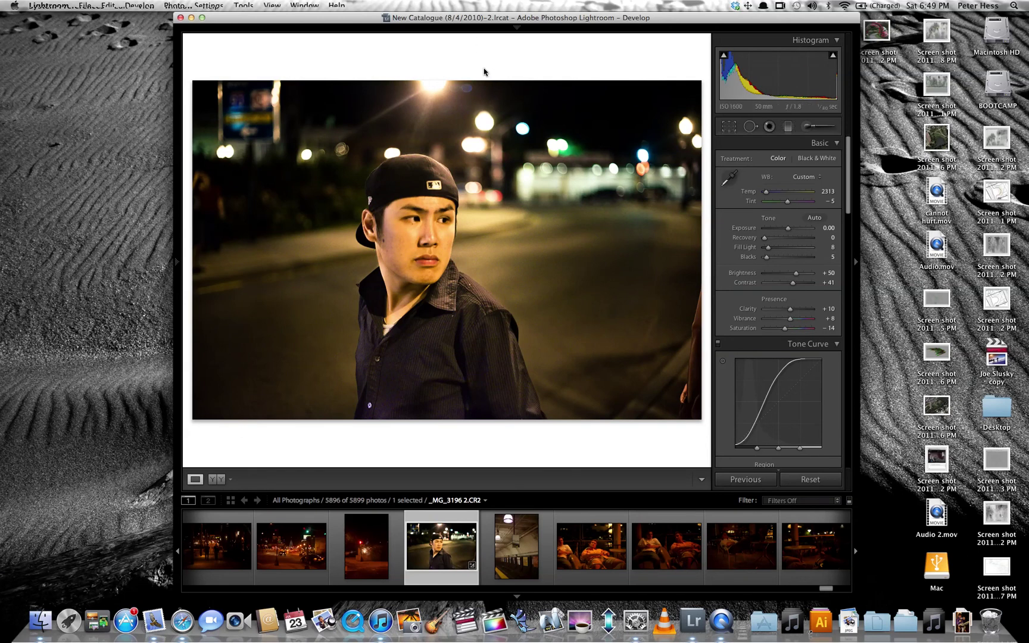
Make Lightroom full screen, then swipe over to the Mail and iTunes desktop spaces
key("f")
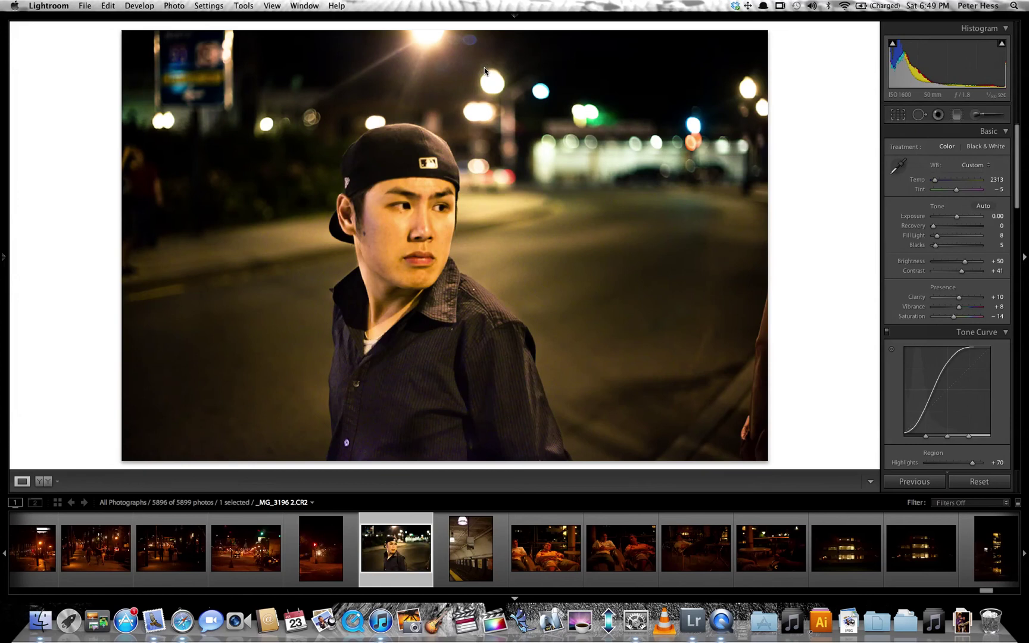
key("f")
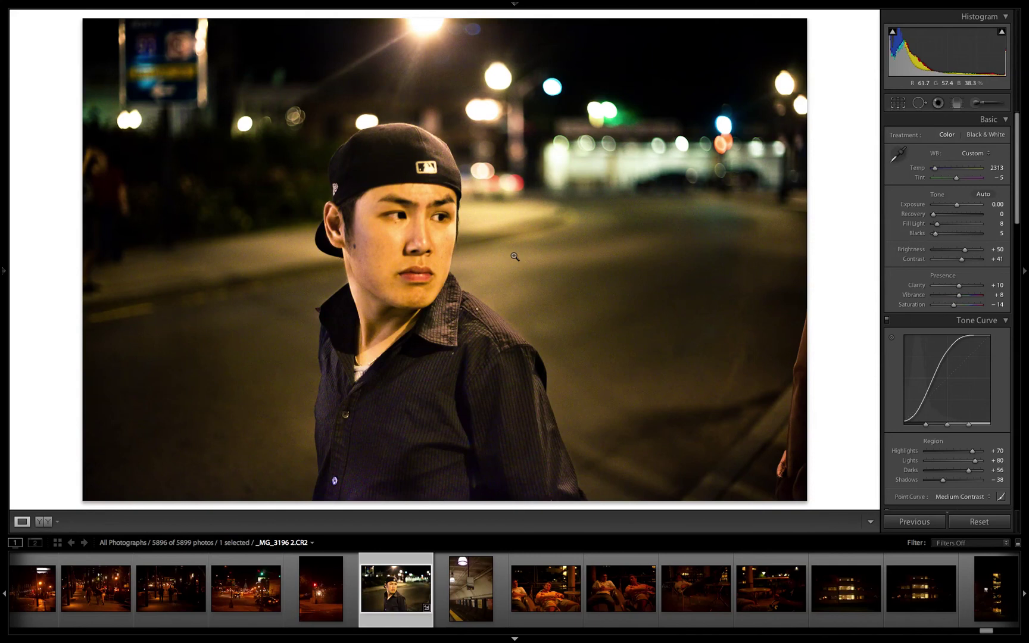
key("ctrl+Left")
key("ctrl+Left")
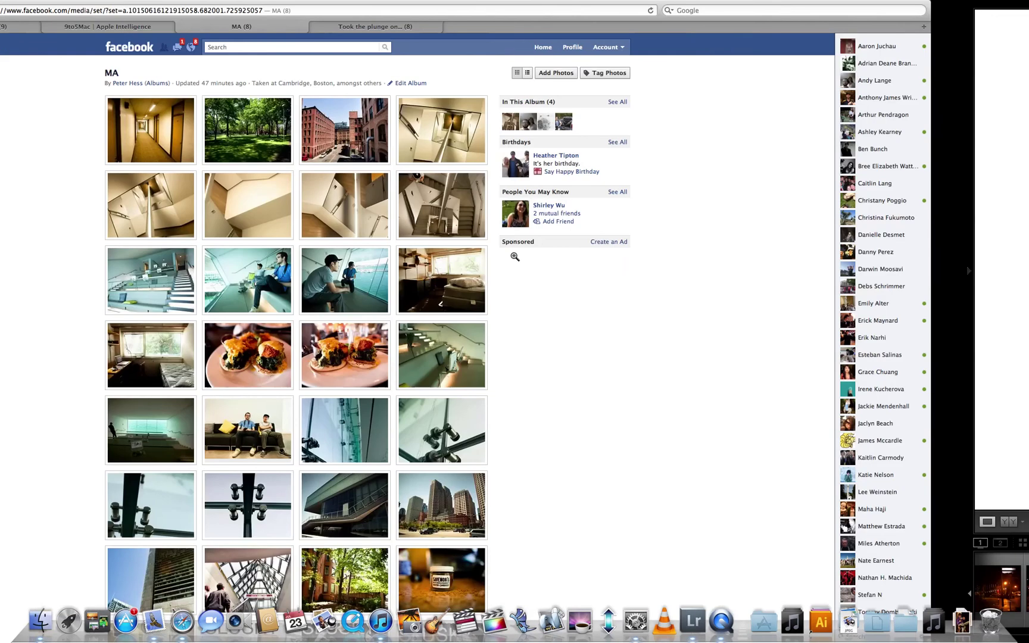
key("ctrl+Left")
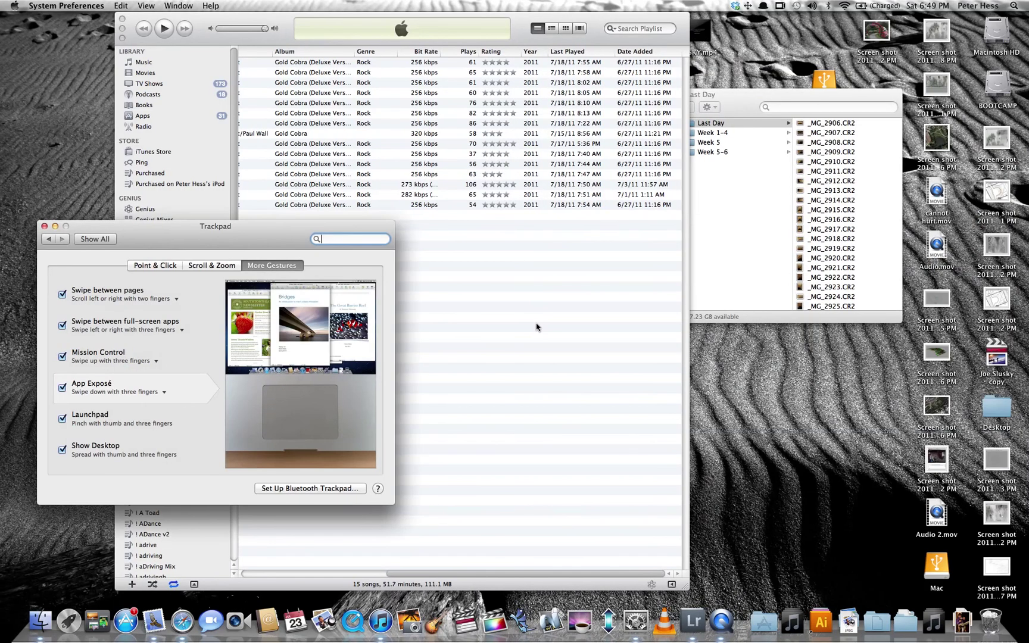
Swipe back via Safari to Lightroom and lower the tone curve Darks from +56 to +37
key("ctrl+Right")
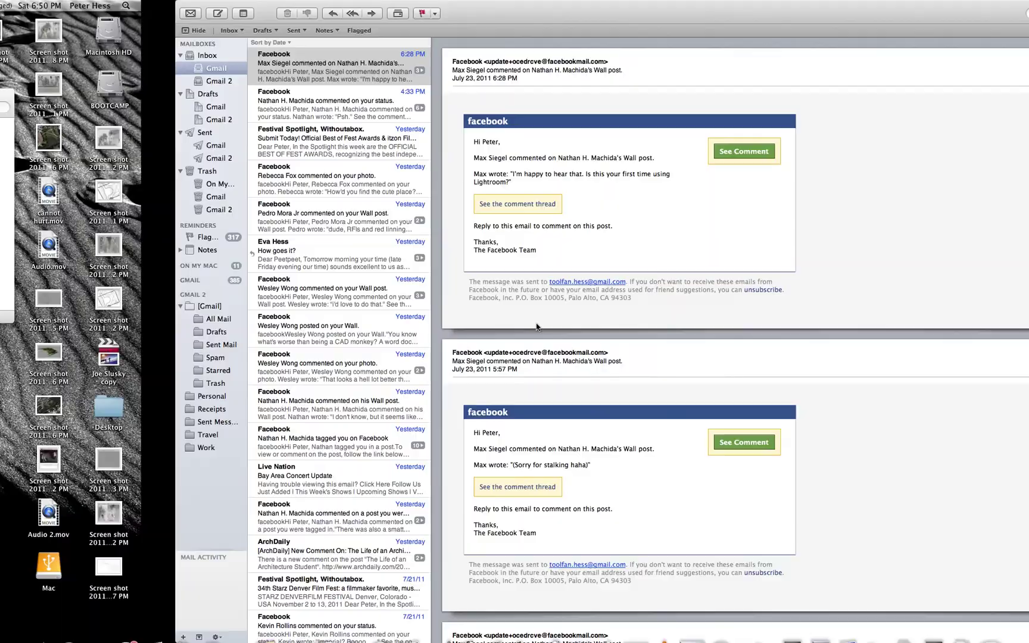
key("ctrl+Left")
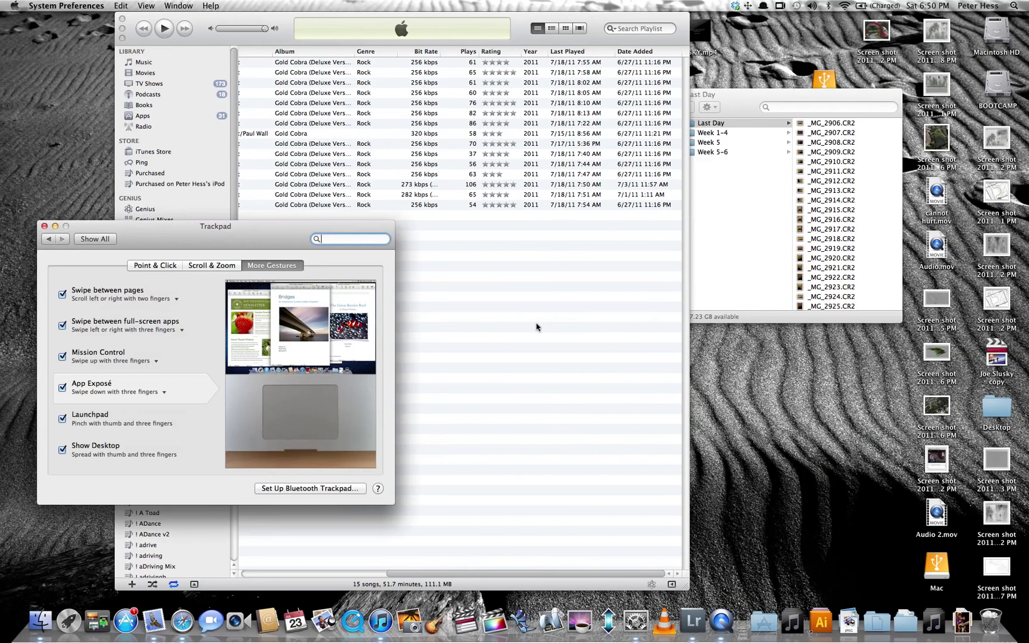
key("ctrl+Right")
key("ctrl+Right")
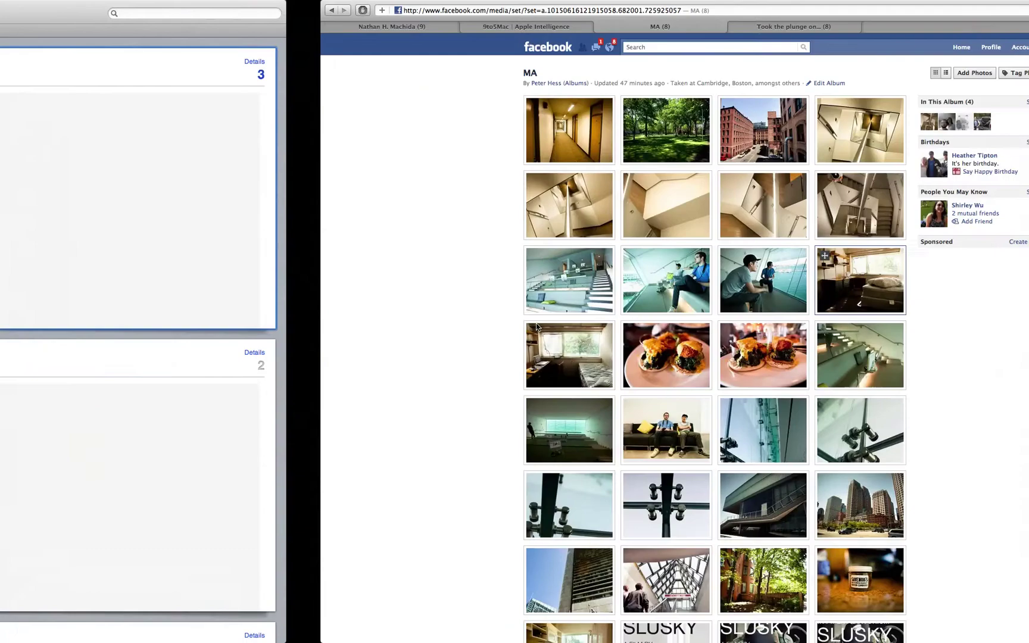
key("ctrl+Right")
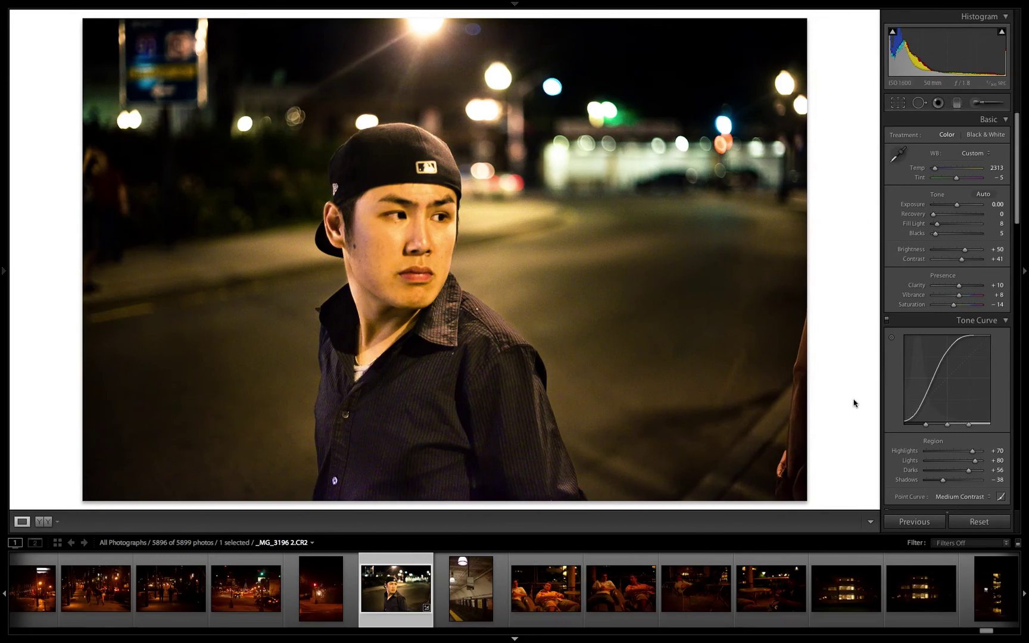
left_click_drag(936, 371, 936, 376)
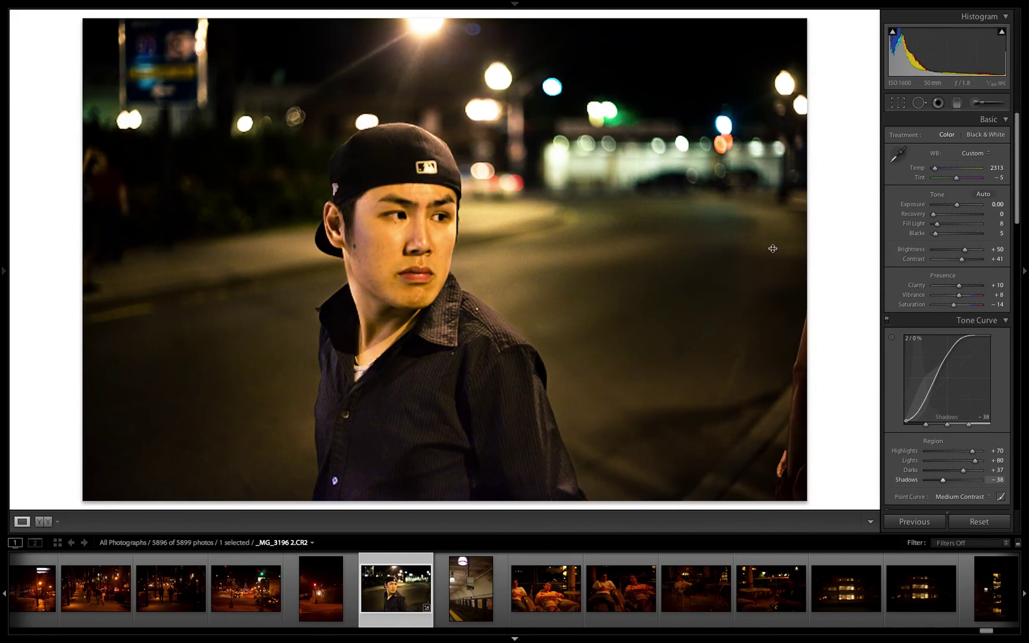
Undo the Darks change back to +56 and swipe to the full-screen Mail space
key("ctrl+z")
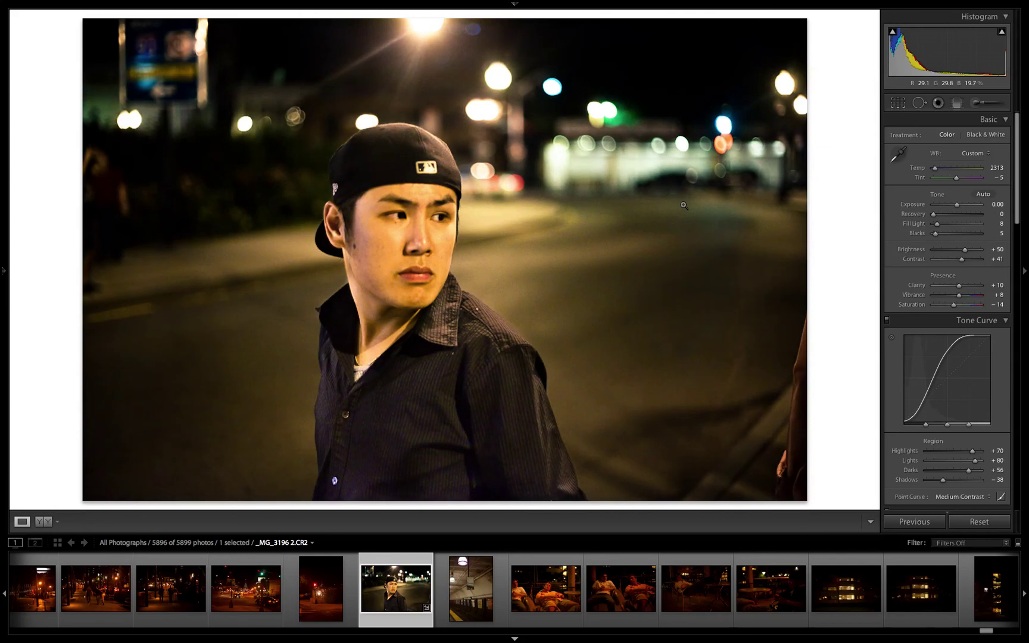
key("ctrl+Left")
key("ctrl+Left")
key("ctrl+Left")
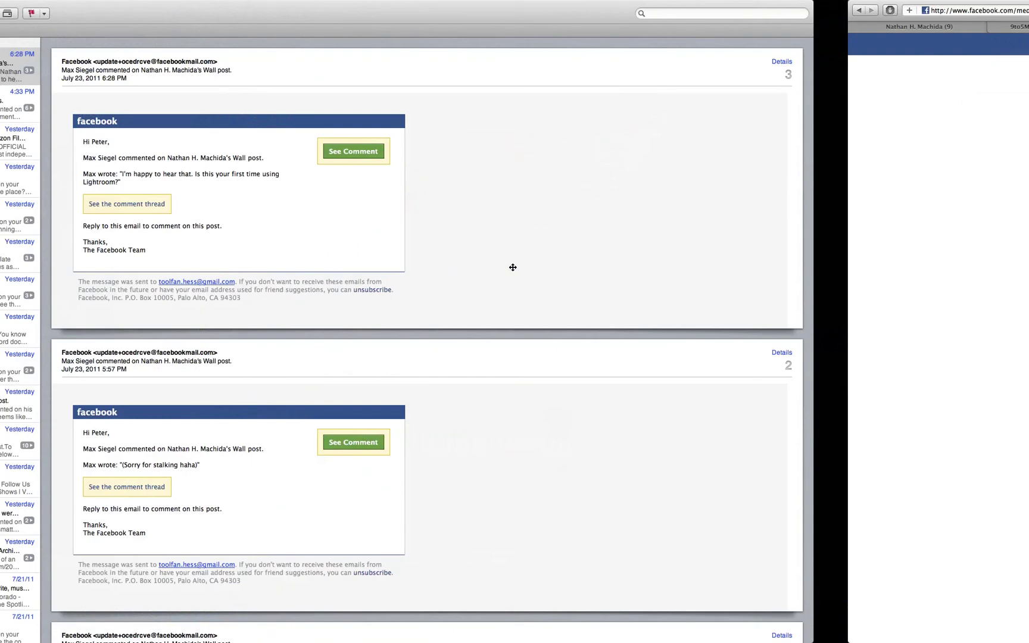